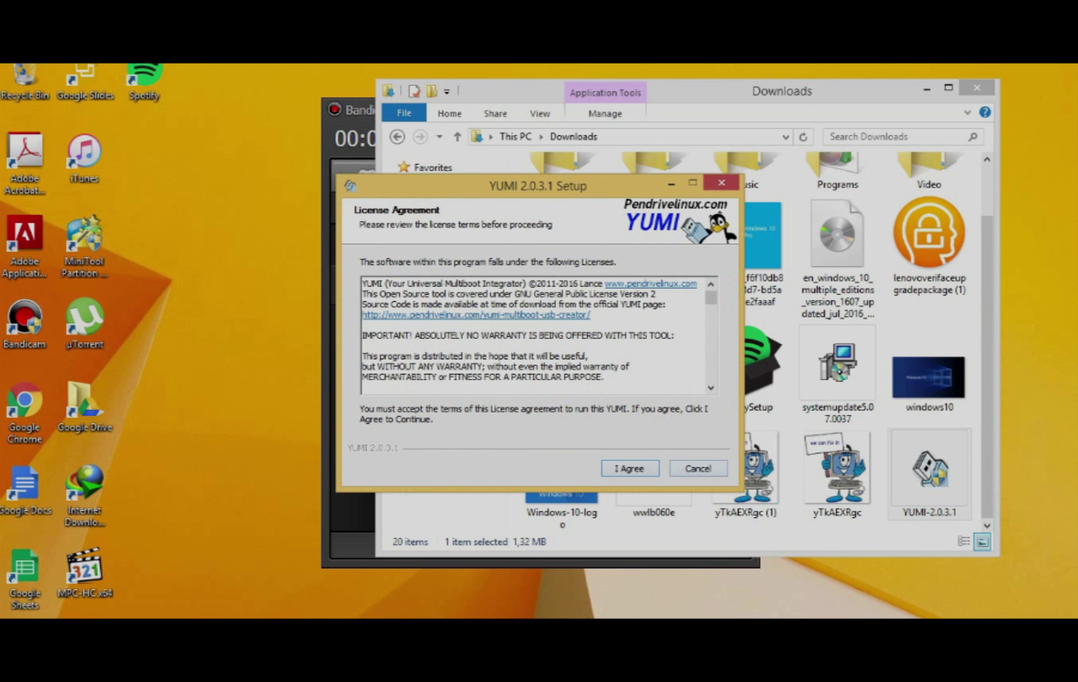
Accept the license agreement and select the E:\ MULTIBOOT flash drive as the USB device, with Fat32 formatting enabled
key("Return")
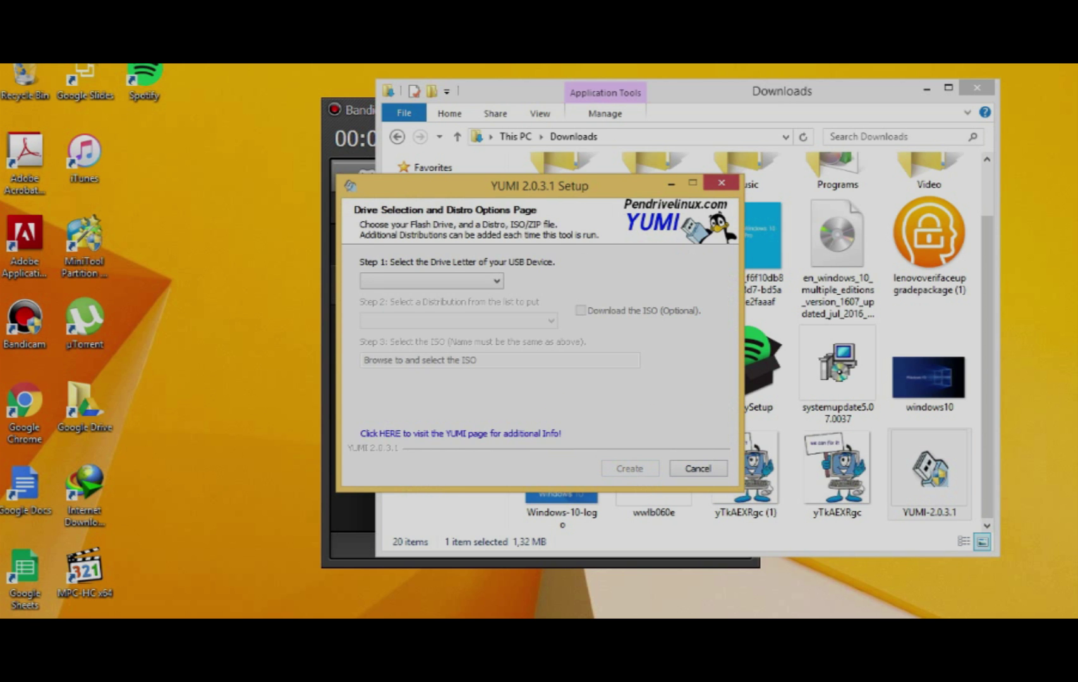
left_click(431, 281)
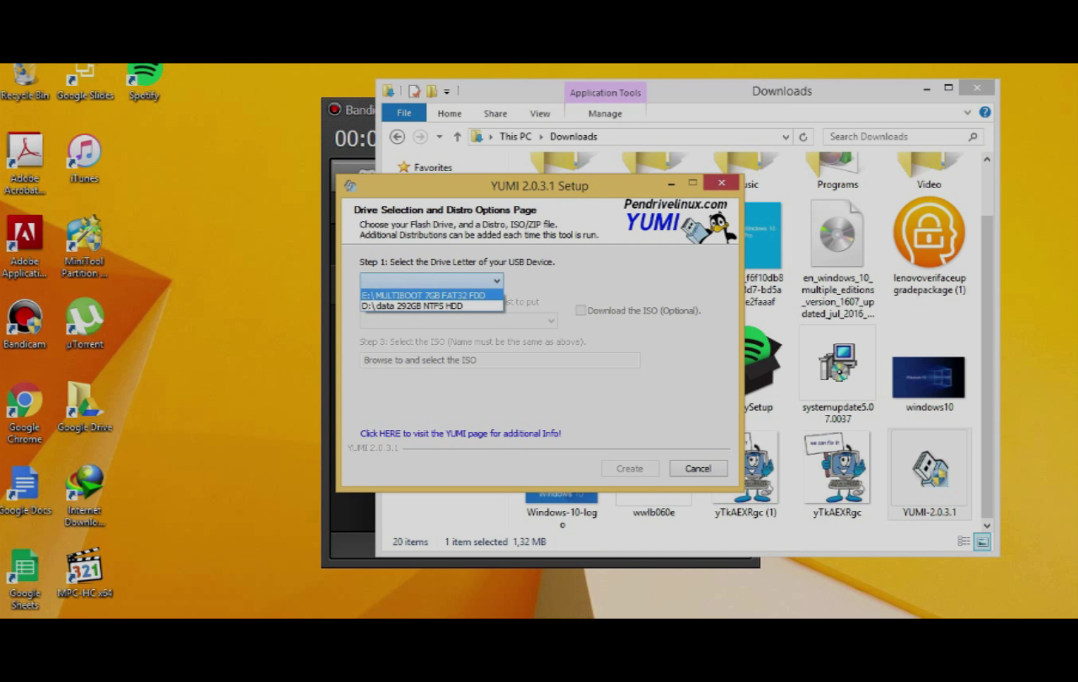
left_click(432, 295)
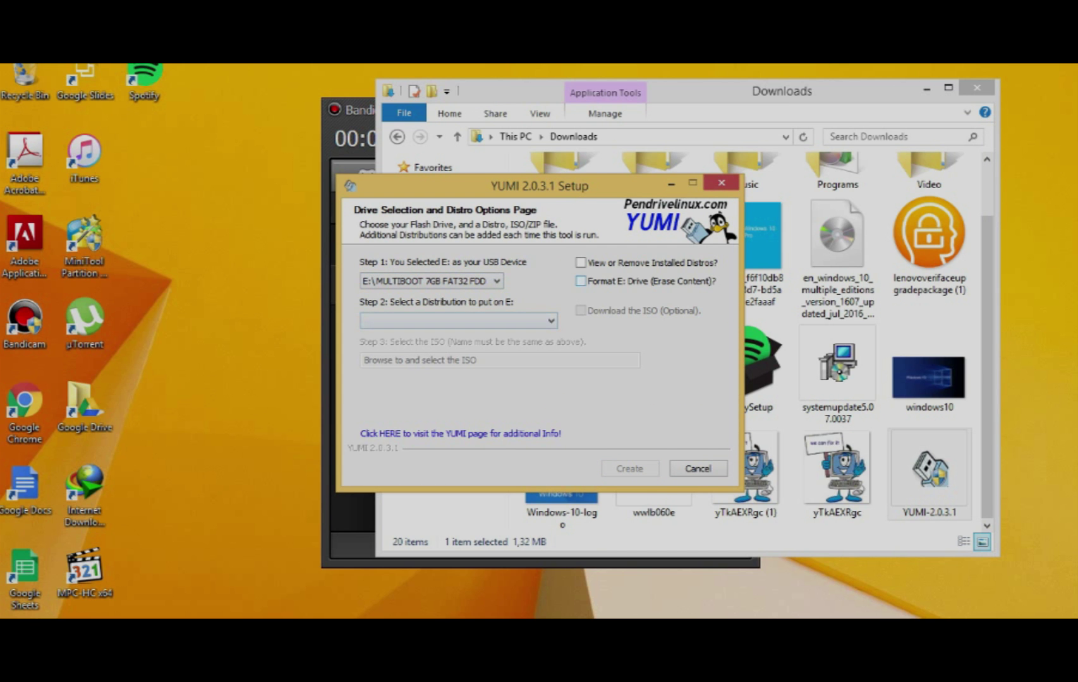
left_click(580, 281)
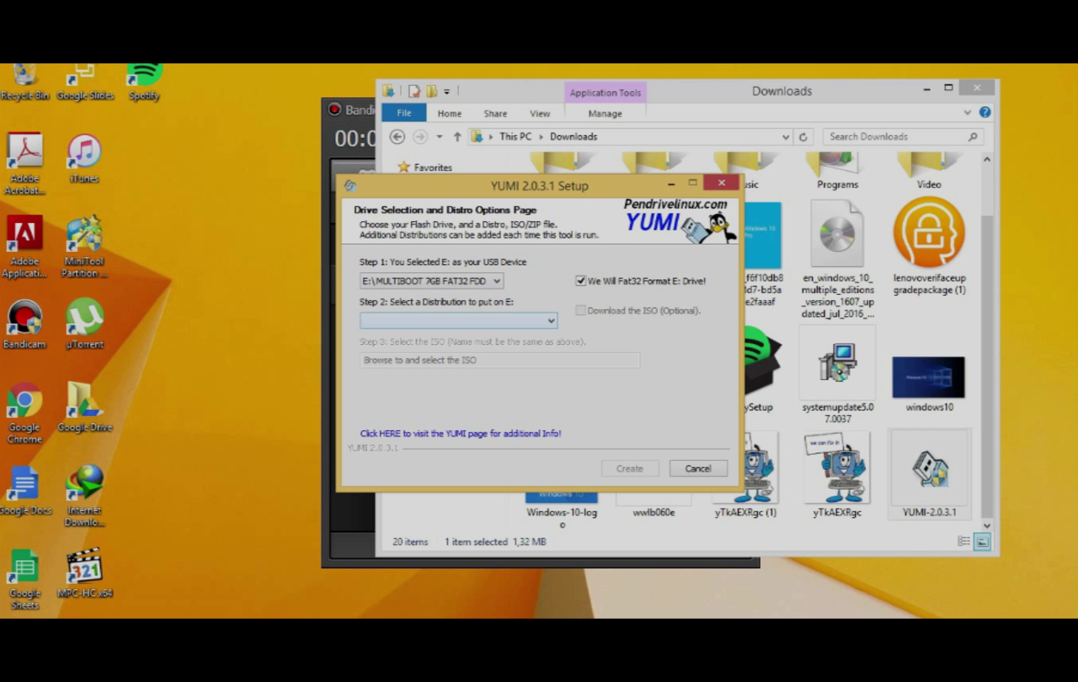
Choose Windows Vista/7/8 Installer as the distribution to put on drive E:
left_click(550, 321)
left_click_drag(551, 368, 550, 541)
scroll(458, 474, "down", 12)
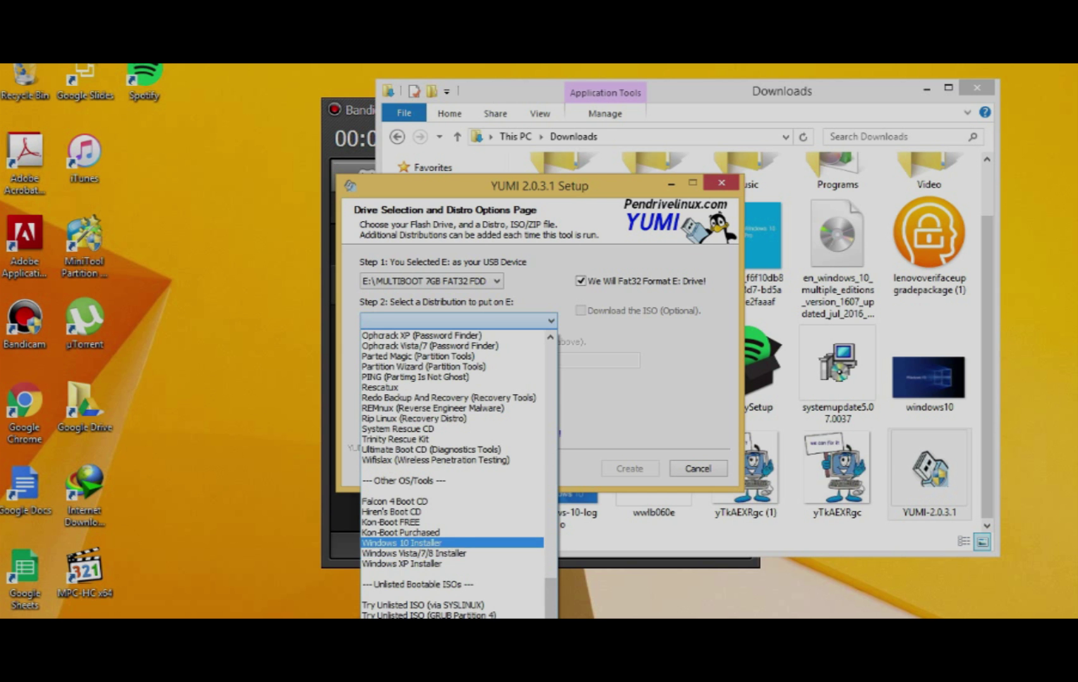
left_click(414, 553)
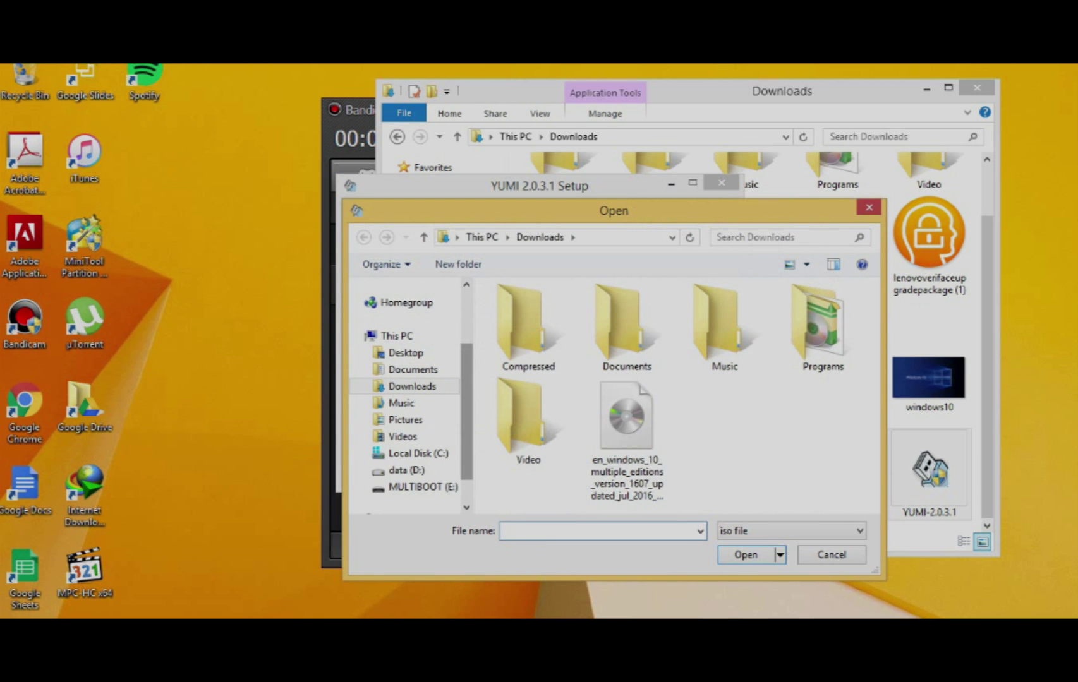
Load the en_windows_8.1_with_update_x64_dvd_4065090 ISO from the software folder on the data (D:) drive
left_click(406, 470)
scroll(547, 442, "down", 4)
scroll(547, 473, "down", 2)
double_click(524, 425)
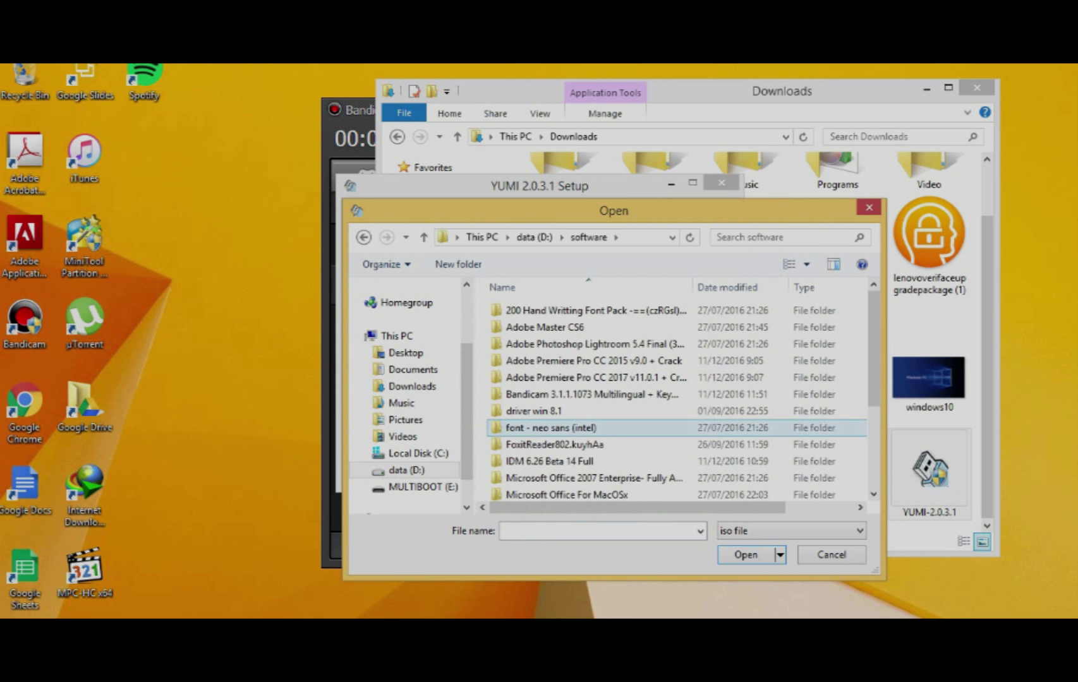
scroll(524, 428, "down", 3)
left_click(531, 475)
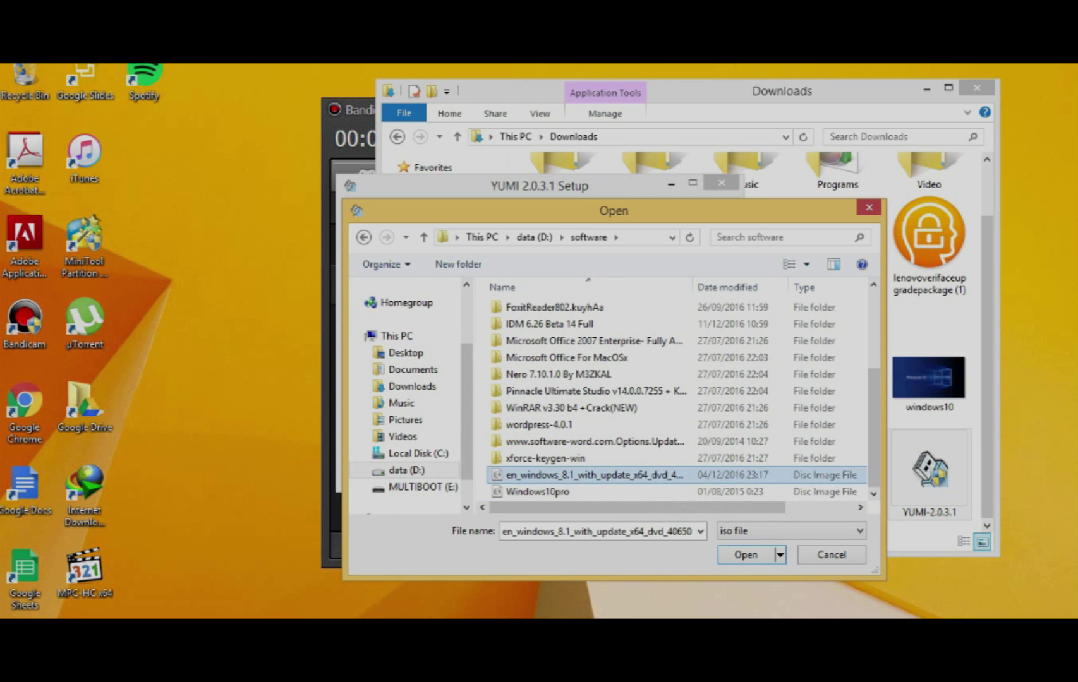
key("Return")
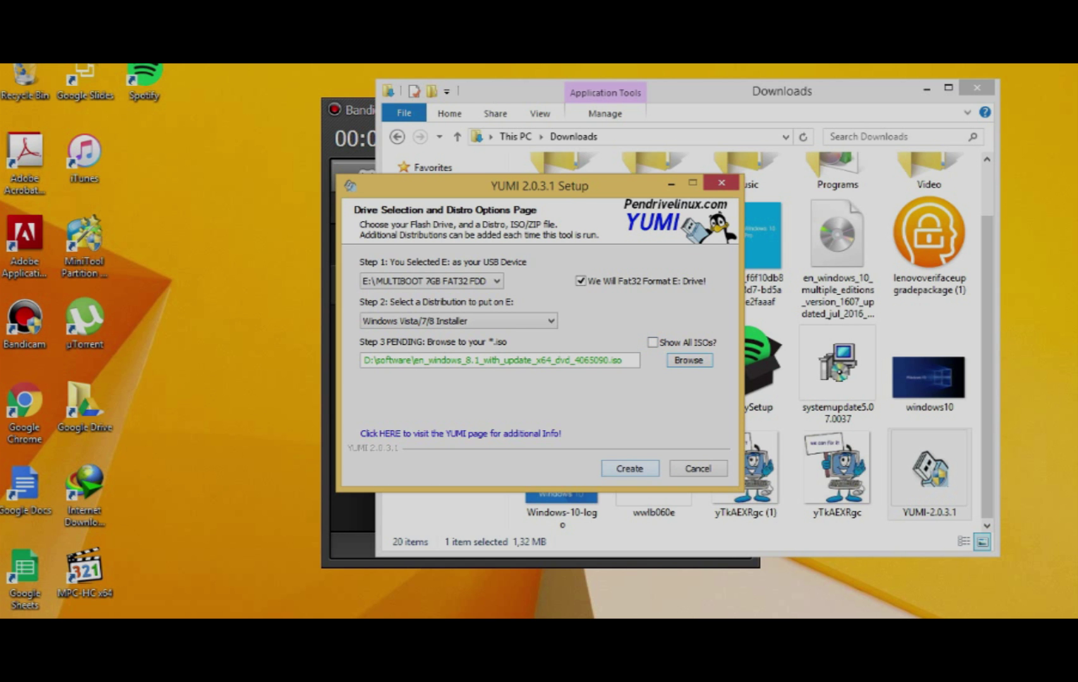
Start creating the Windows 8.1 multiboot drive, approve formatting E:, and return to the YUMI setup window
left_click(630, 468)
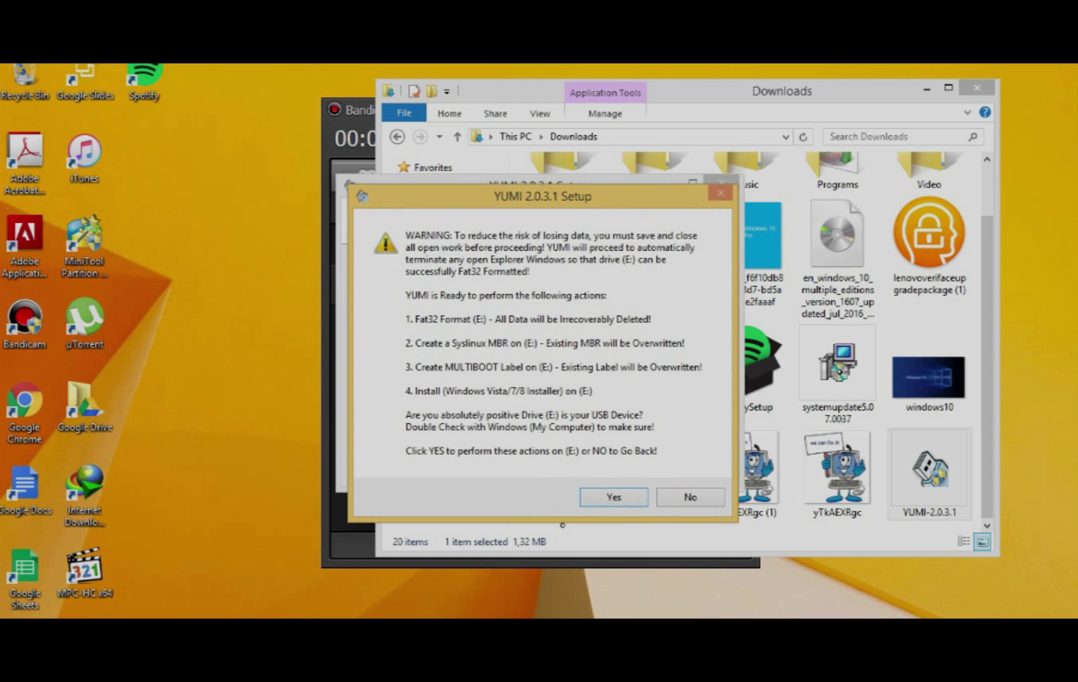
double_click(623, 498)
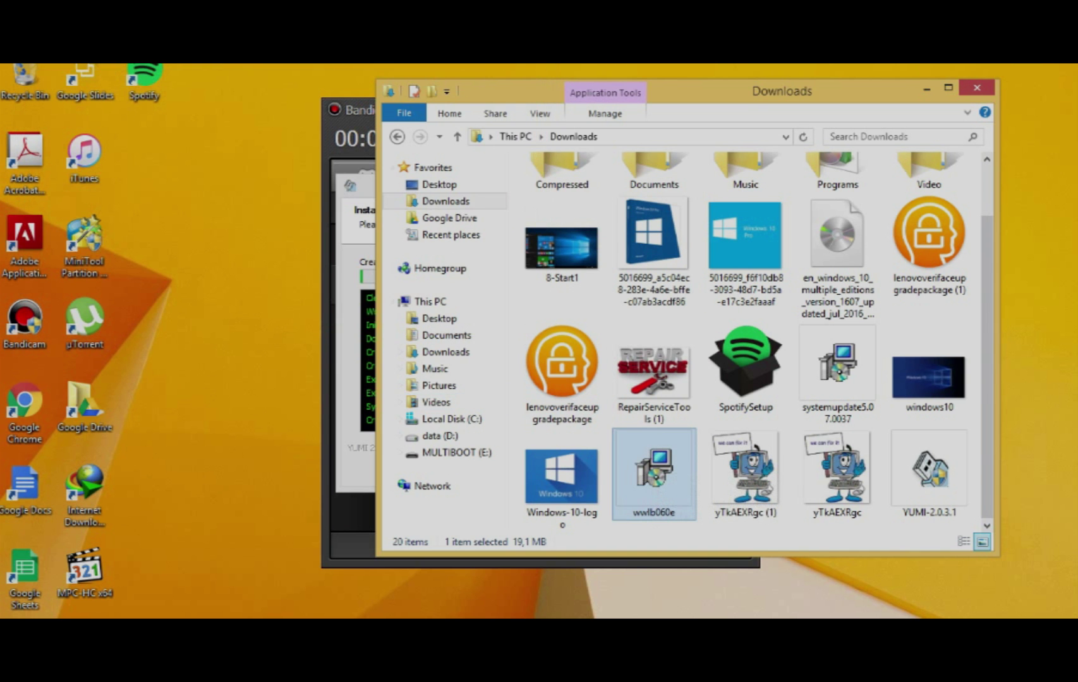
key("alt+Tab")
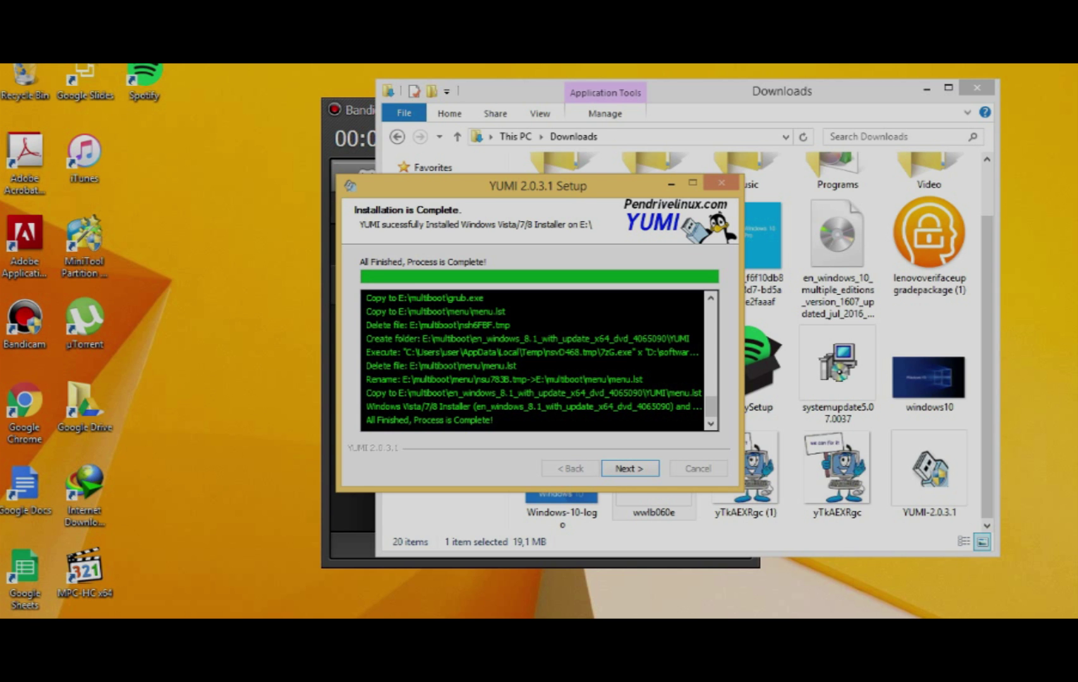
Agree to add another ISO on drive E: and choose Windows 10 Installer as the distribution
key("Return")
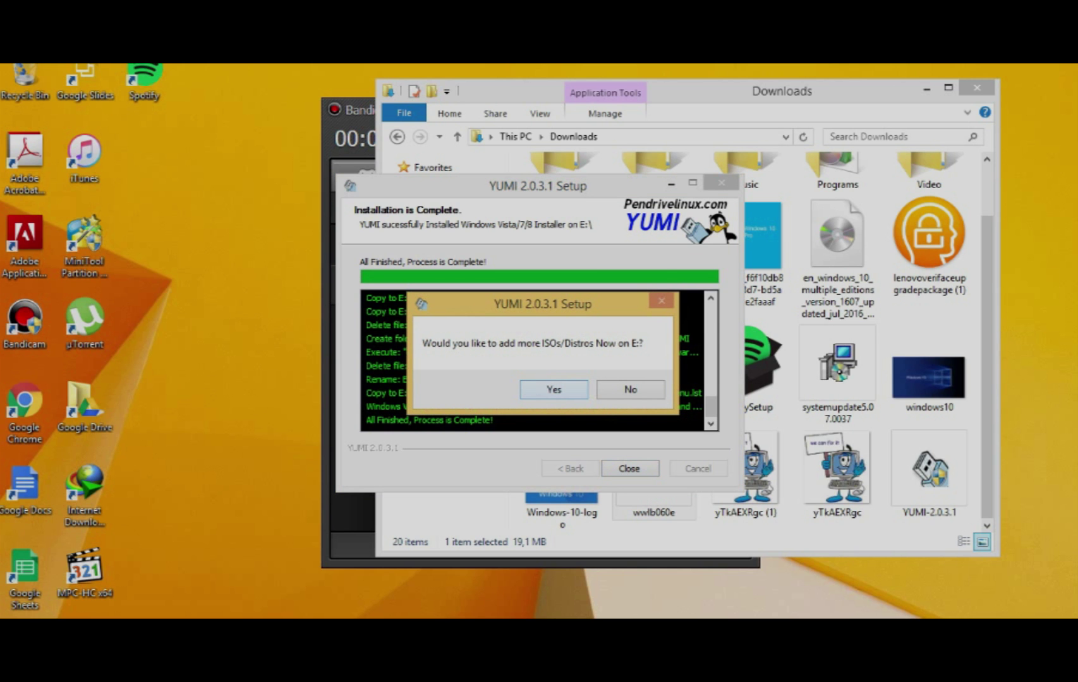
key("Return")
left_click(458, 320)
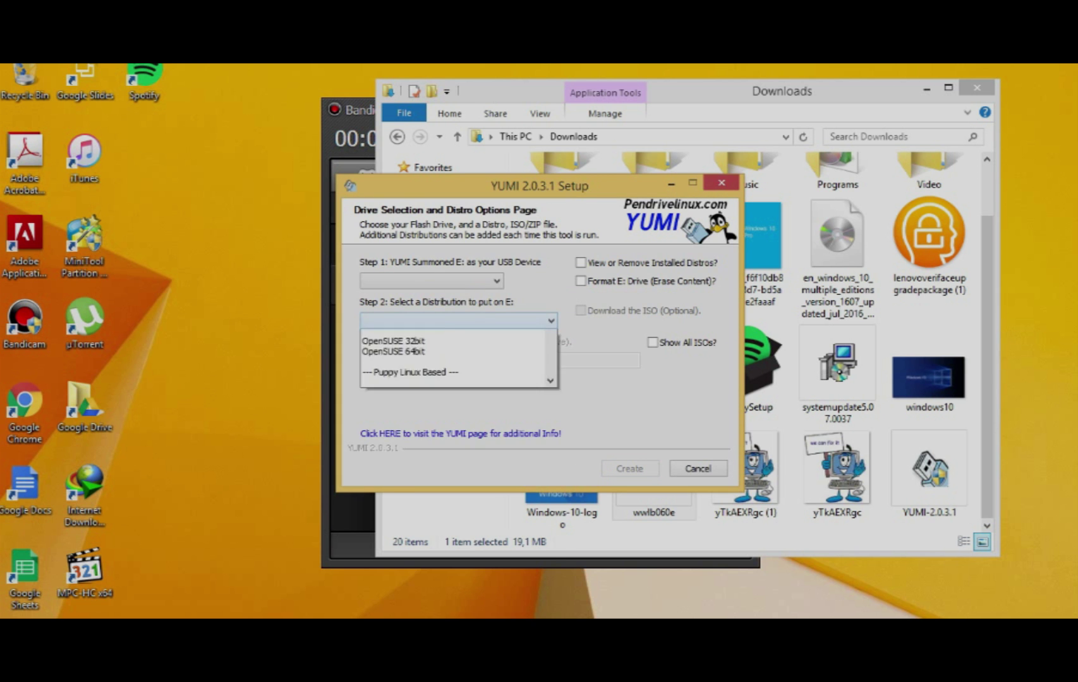
scroll(452, 480, "down", 6)
key("Down")
key("Down")
key("Down")
key("Down")
key("Down")
key("Down")
key("Down")
key("Down")
key("Down")
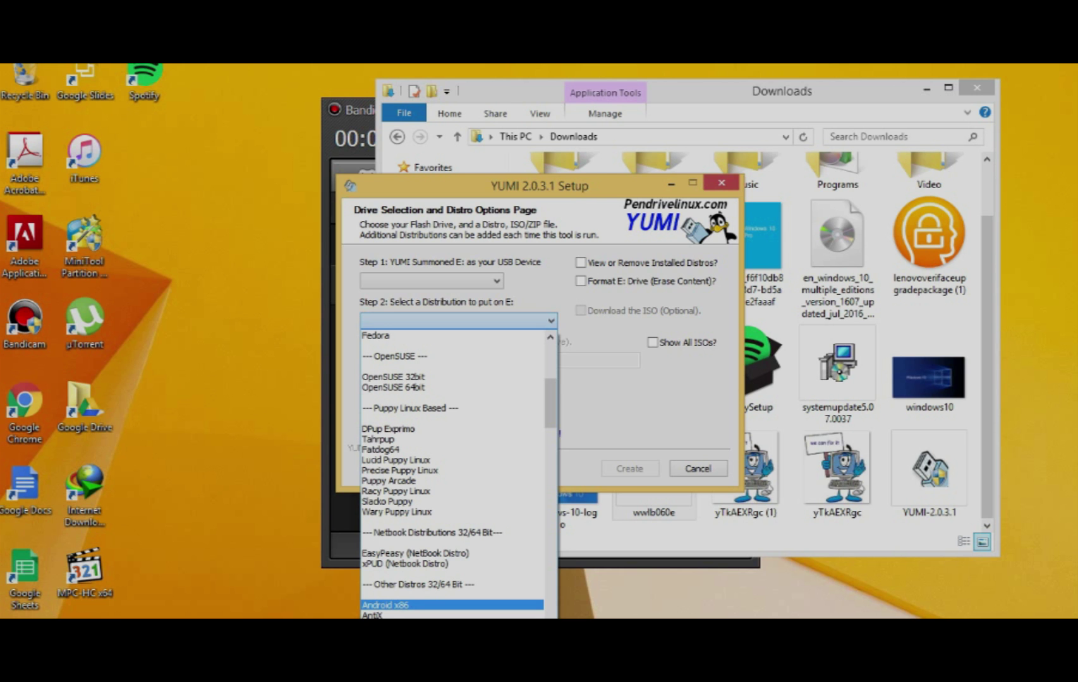
scroll(452, 505, "down", 10)
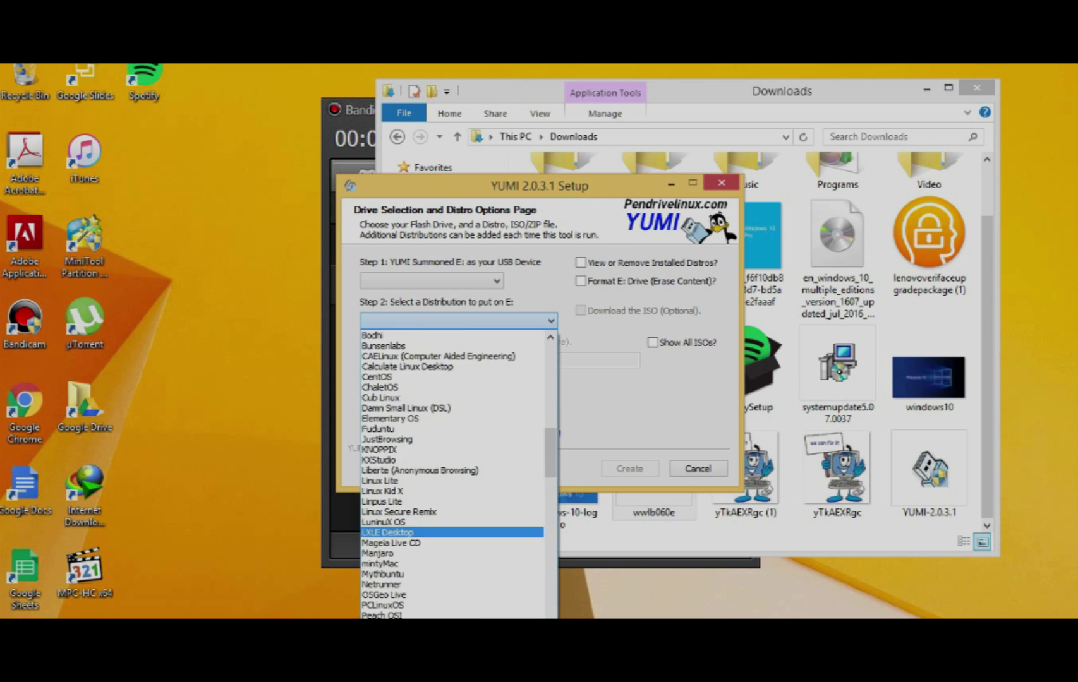
scroll(452, 522, "down", 20)
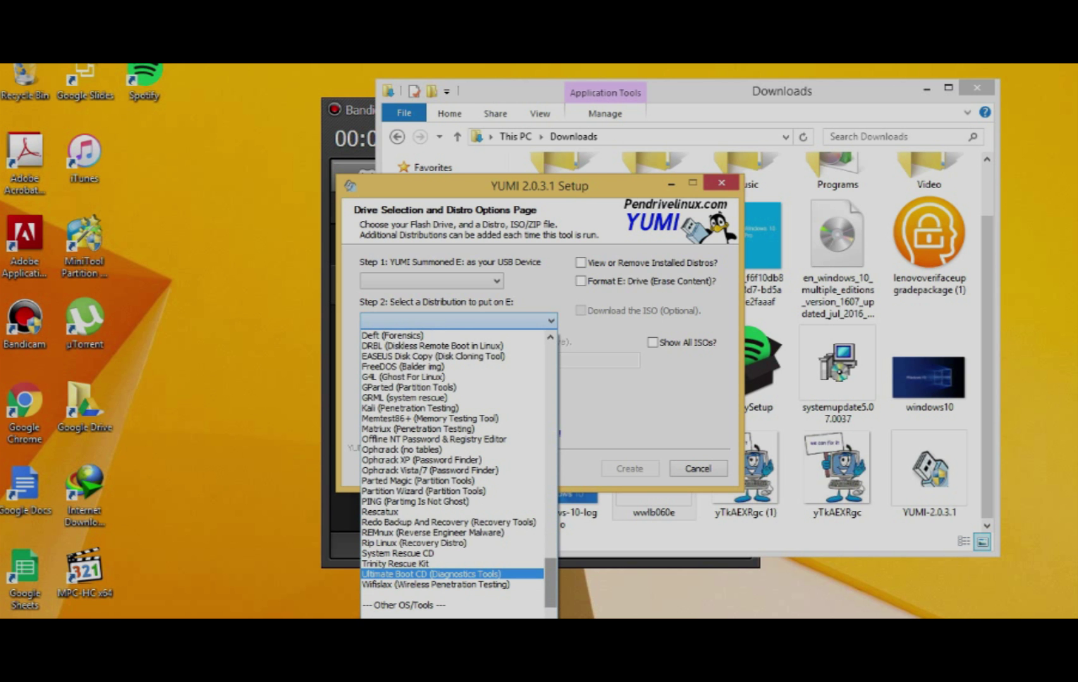
scroll(452, 553, "down", 4)
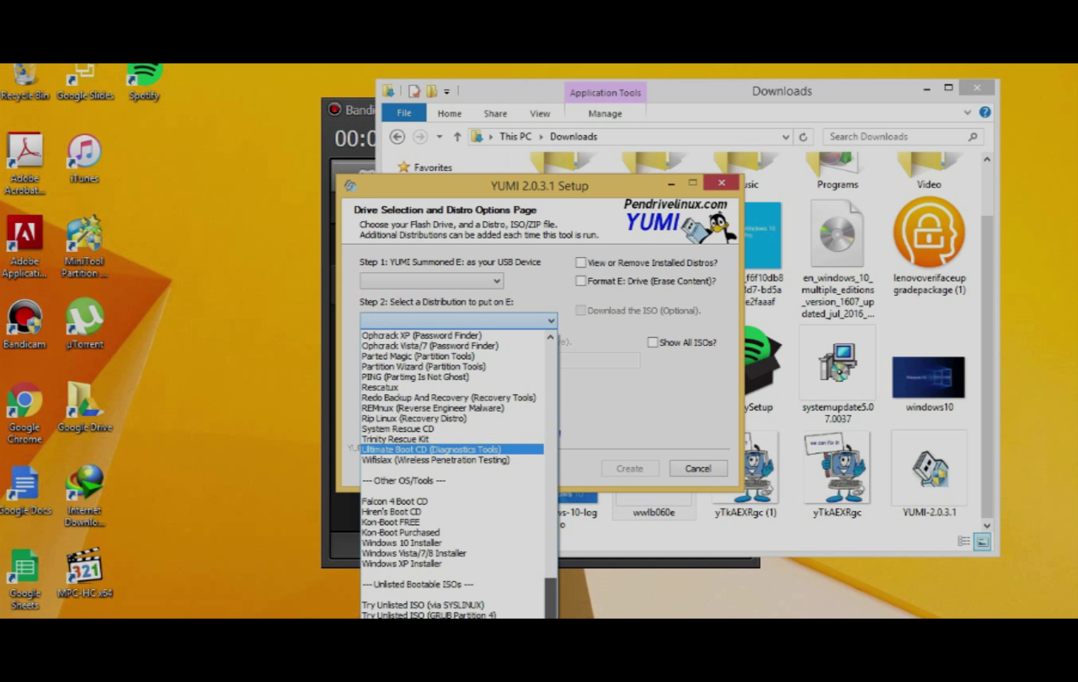
left_click(402, 543)
Load Windows10pro.iso from the D:\software folder and start adding it to the USB drive
left_click(688, 361)
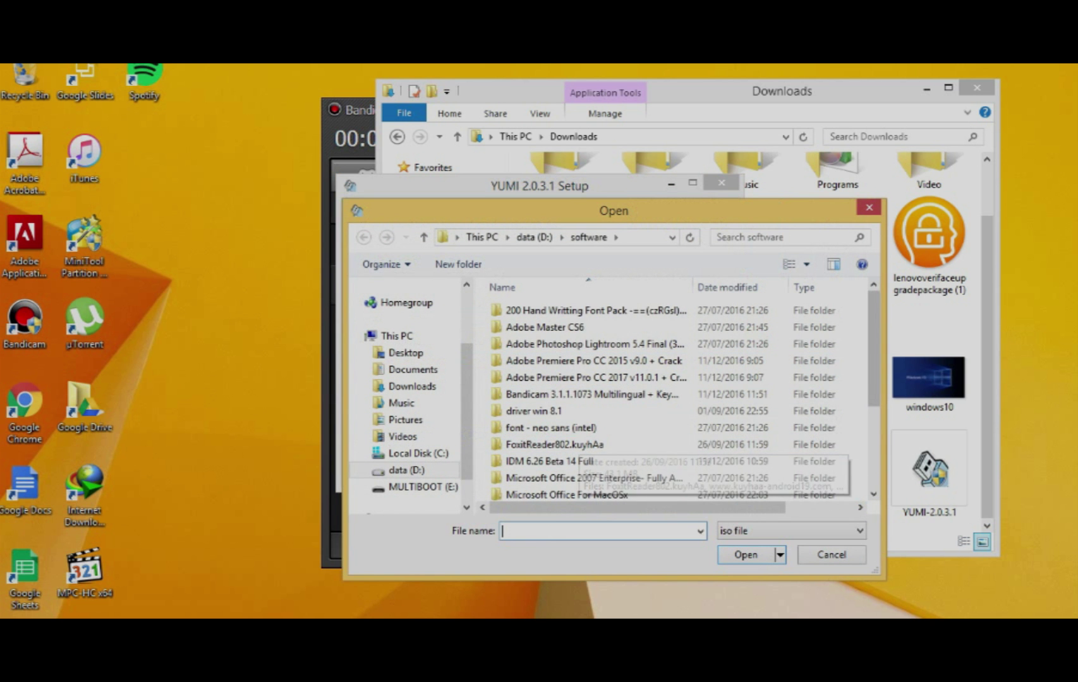
scroll(601, 411, "down", 3)
scroll(601, 411, "down", 1)
double_click(537, 491)
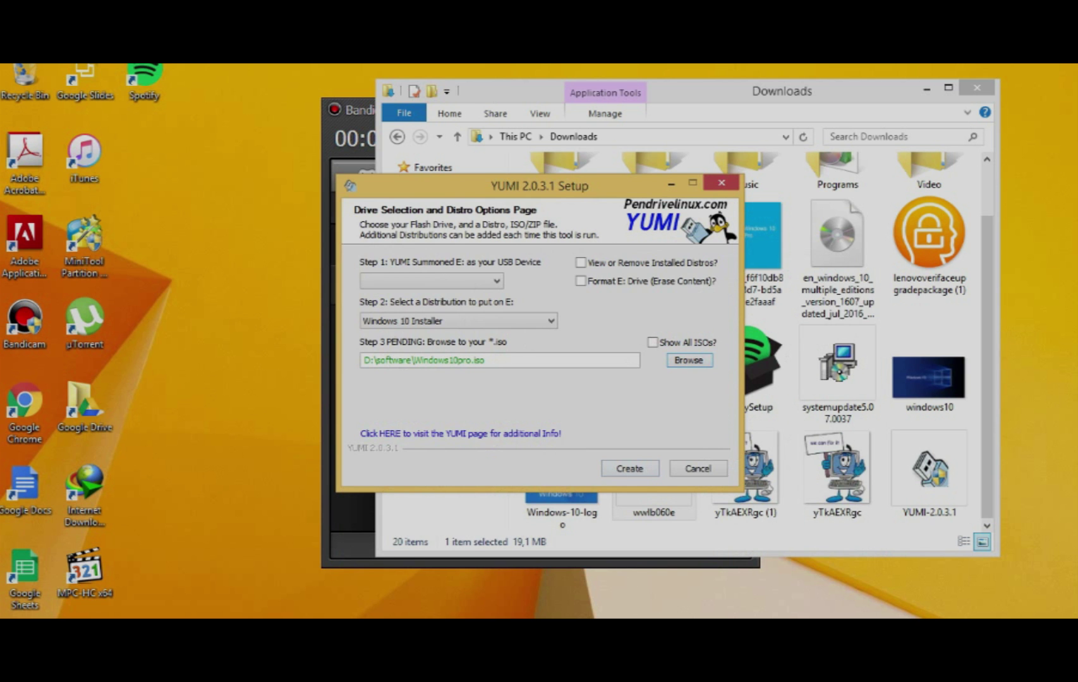
left_click(629, 468)
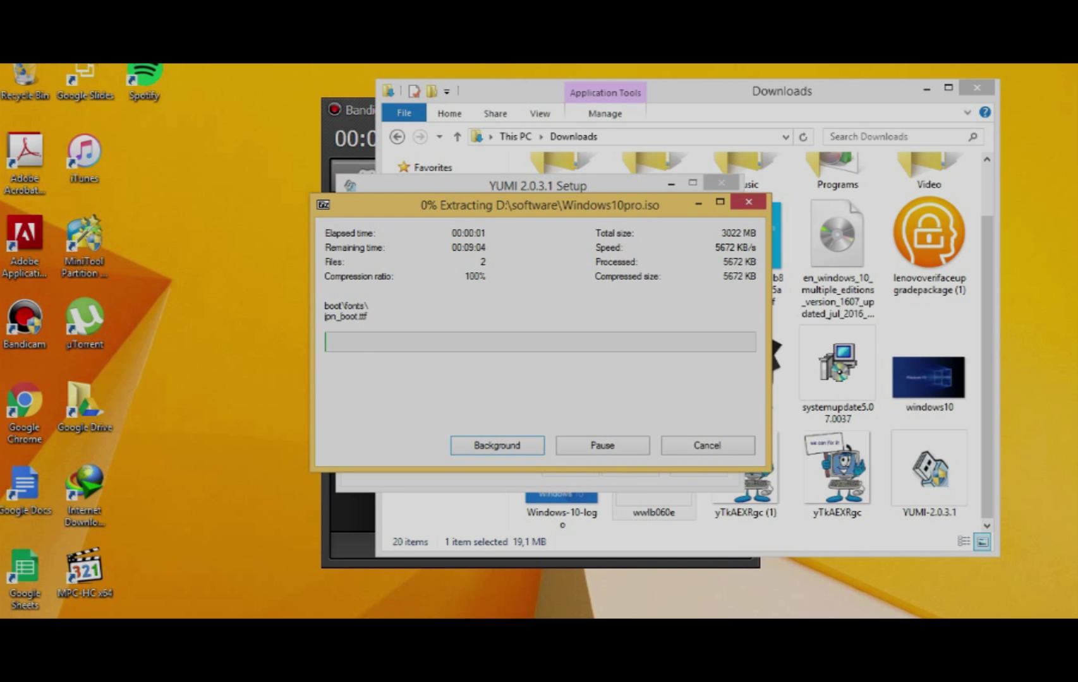